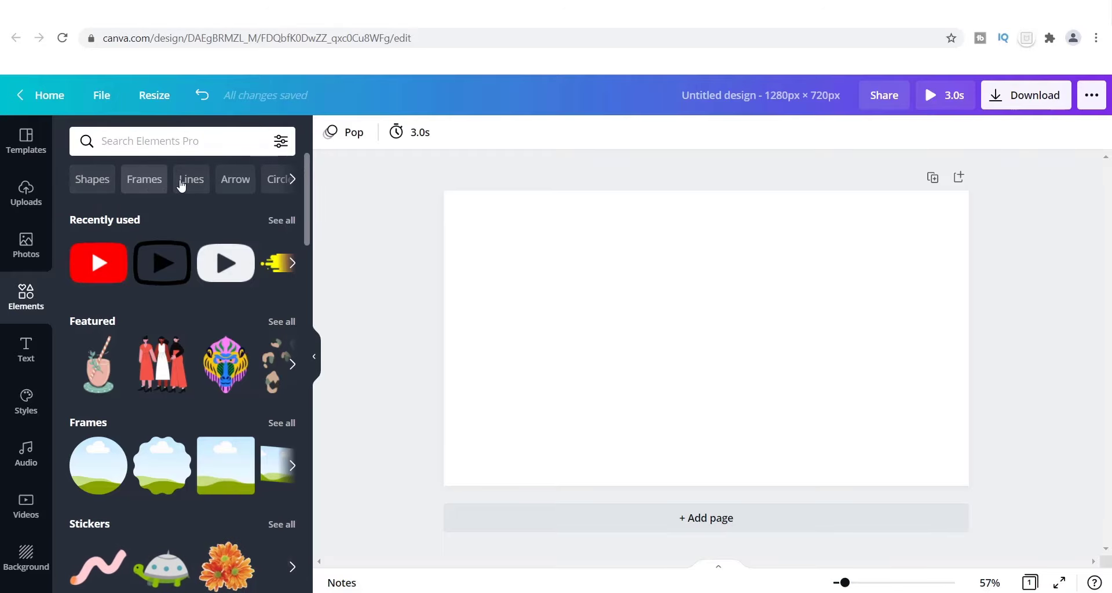
# Scroll the Elements category chips rightward until the Oval chip is fully visible
pyautogui.click(292, 179)
pyautogui.click(291, 181)
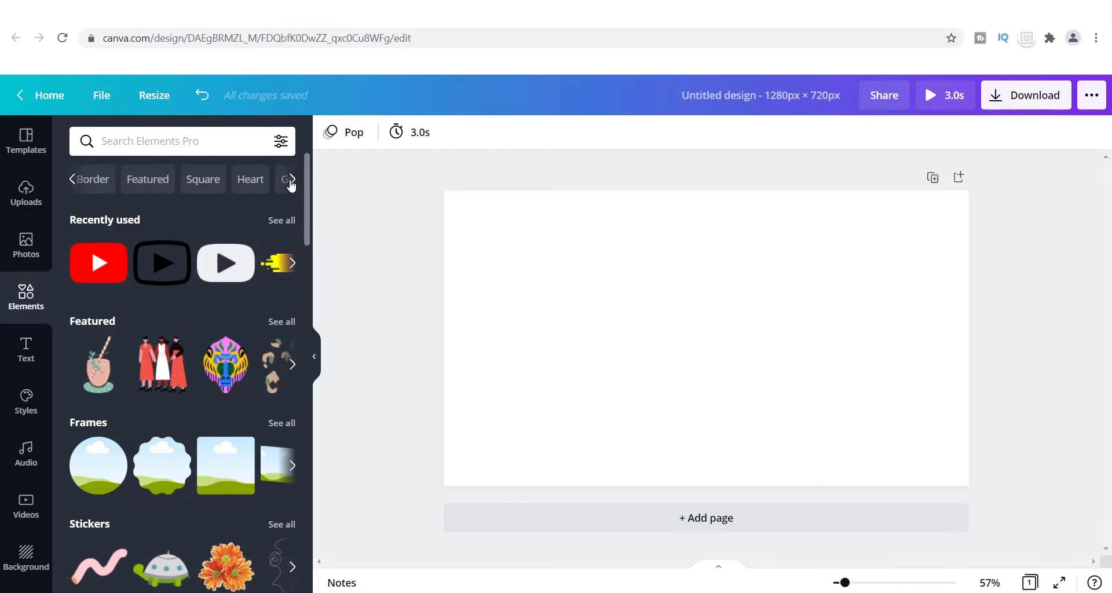
pyautogui.click(291, 181)
pyautogui.click(291, 181)
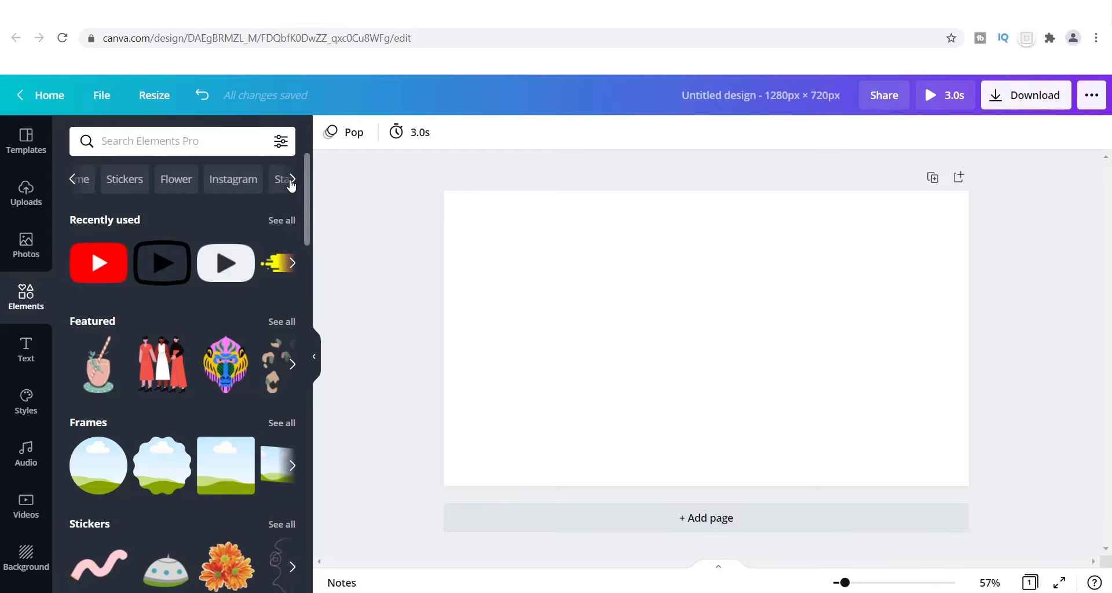
pyautogui.click(292, 181)
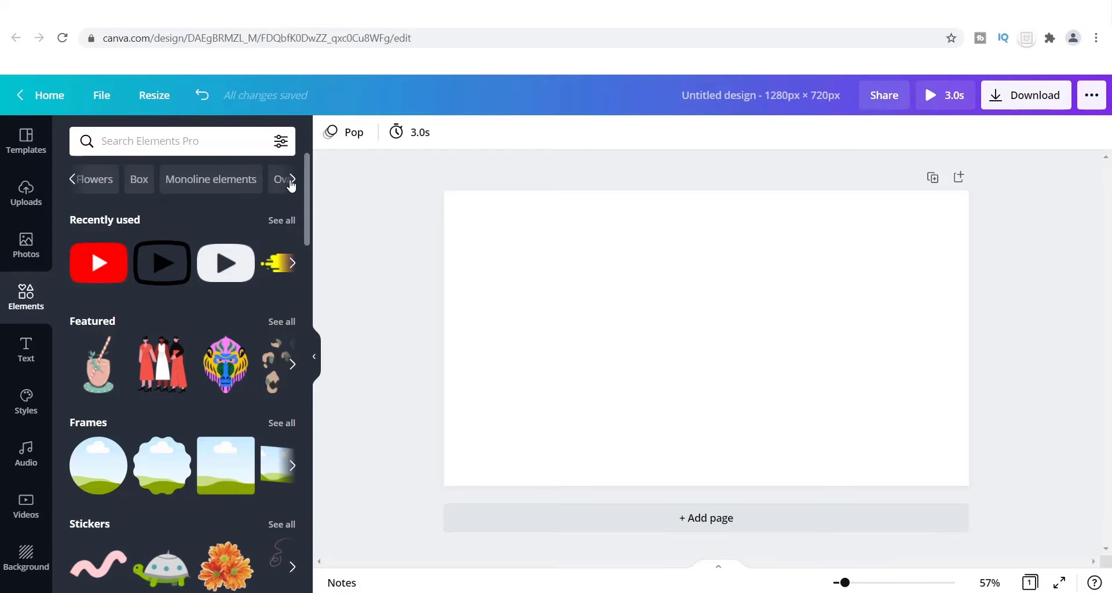
pyautogui.click(292, 180)
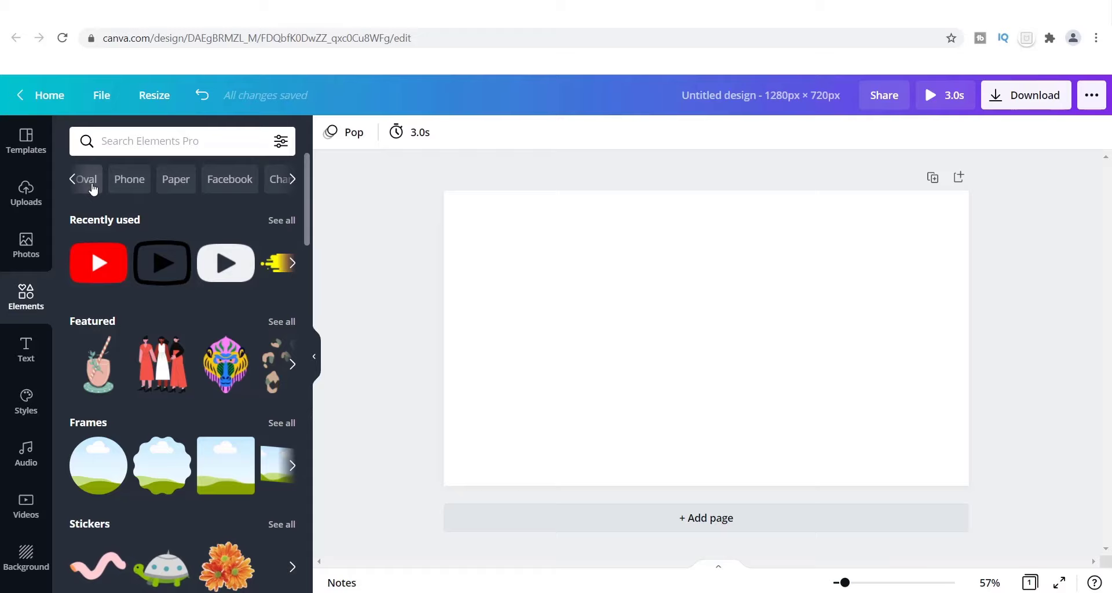
# Show Oval results, add the solid black oval, then enlarge, move and resize it
pyautogui.click(88, 180)
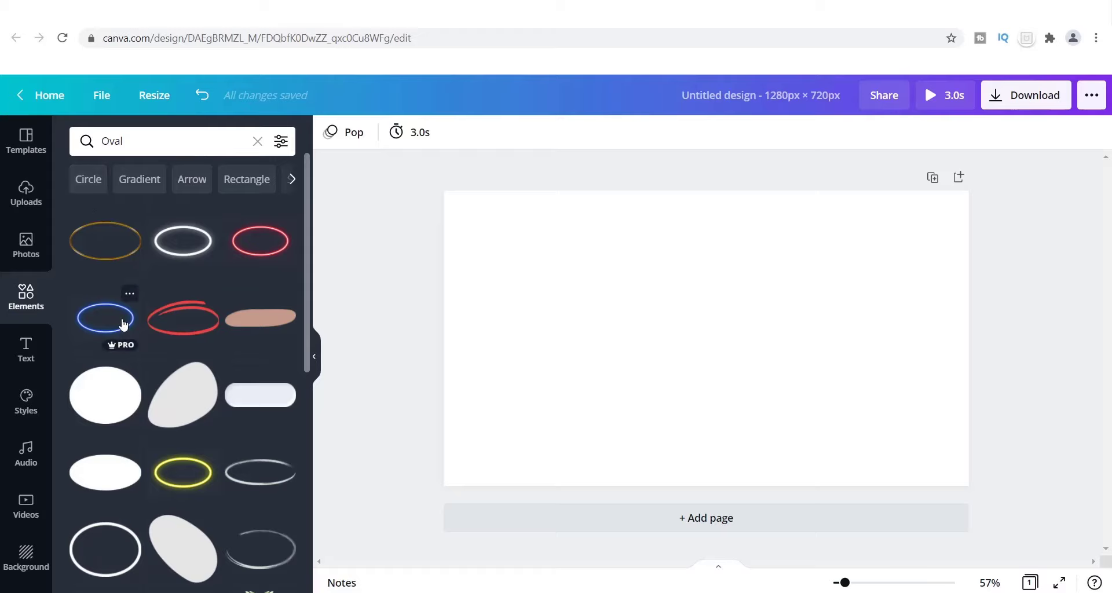
pyautogui.click(110, 407)
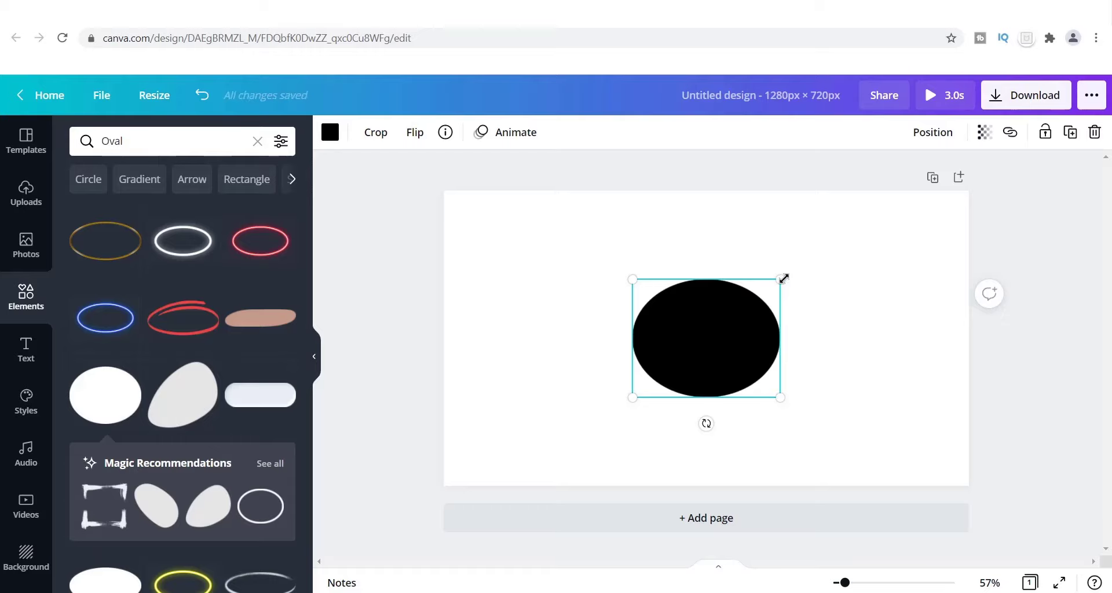
pyautogui.moveTo(782, 278); pyautogui.dragTo(921, 234)
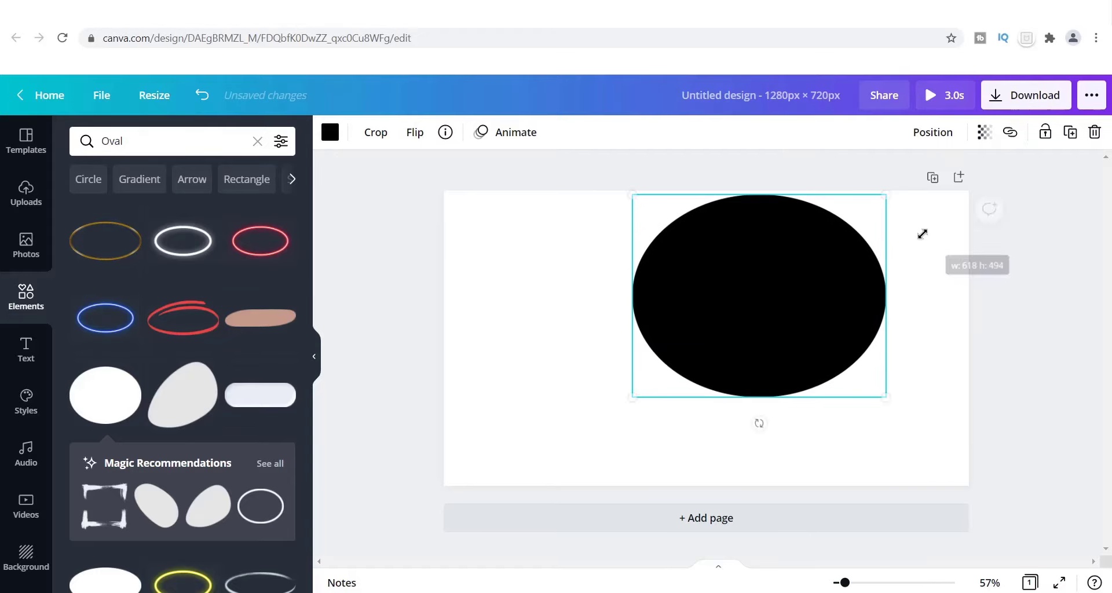
pyautogui.moveTo(768, 297); pyautogui.dragTo(720, 344)
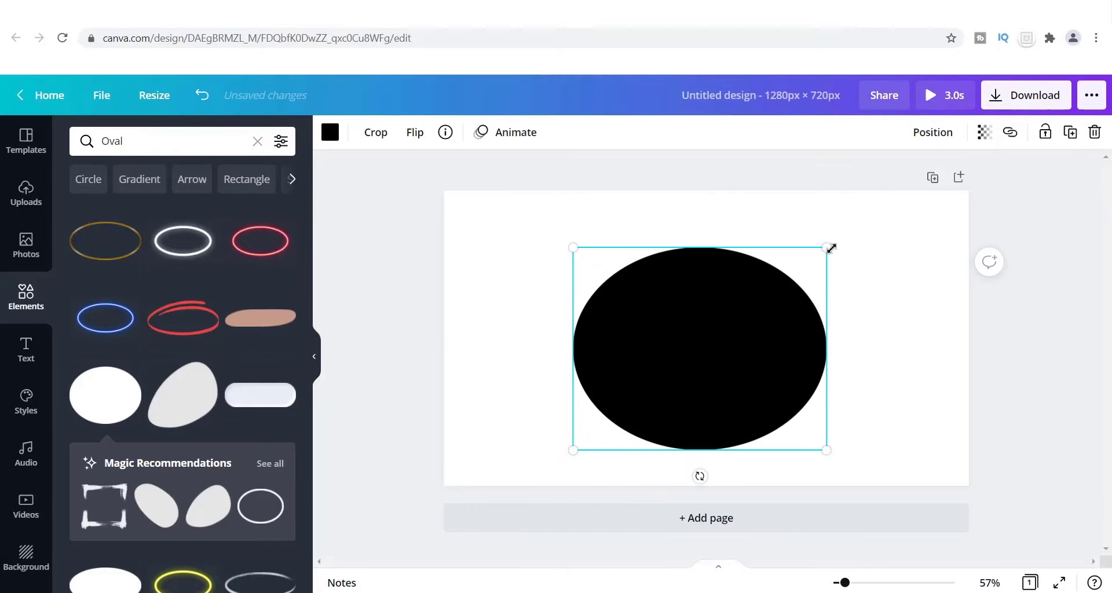
pyautogui.moveTo(826, 248); pyautogui.dragTo(879, 285)
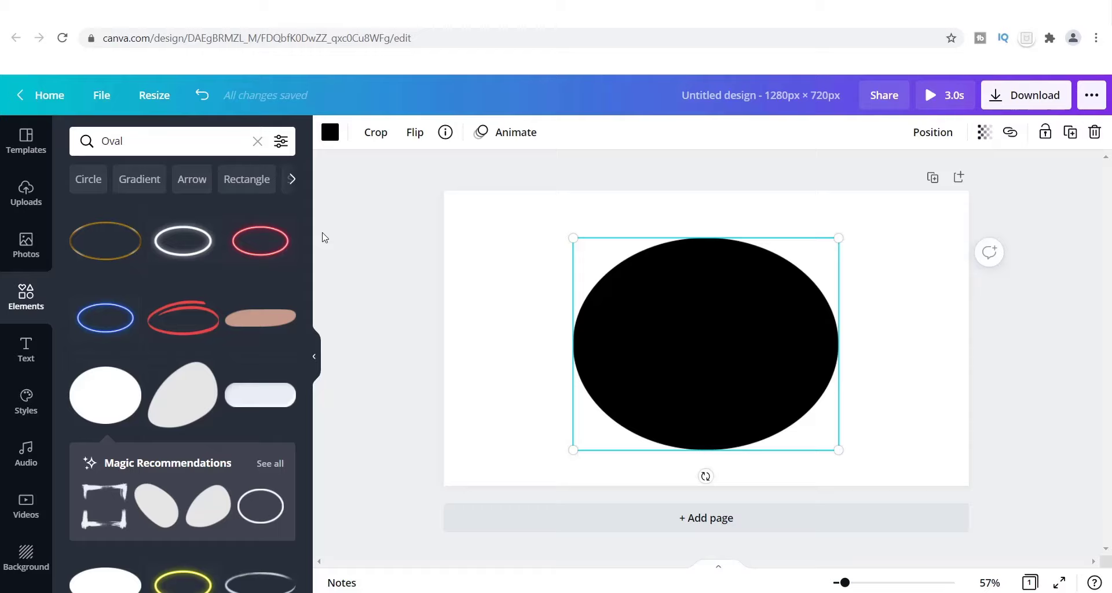
pyautogui.moveTo(305, 199); pyautogui.dragTo(305, 294)
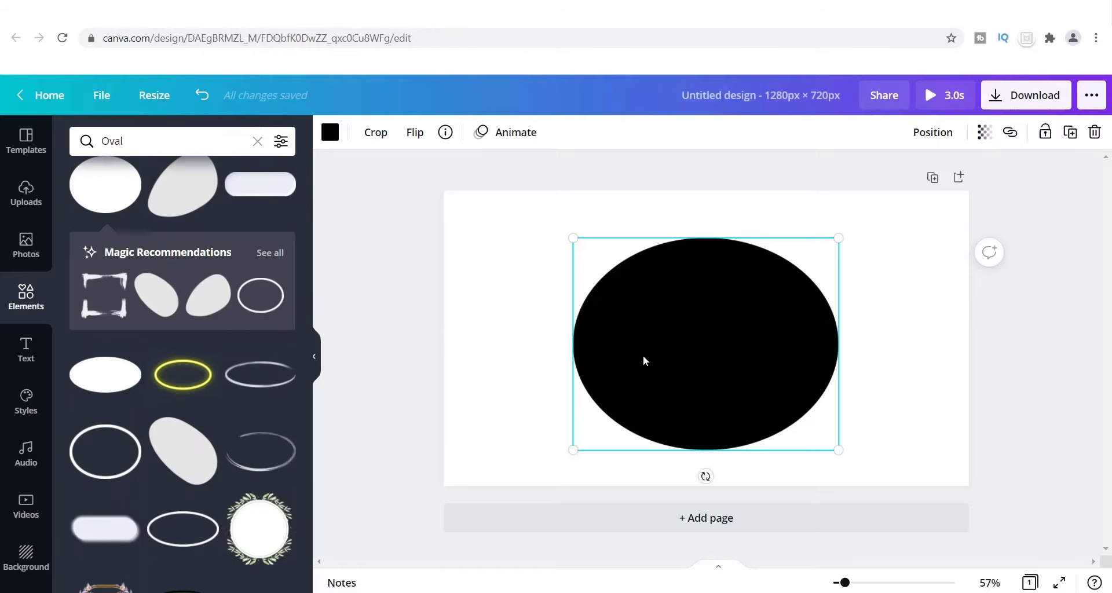
pyautogui.press('Delete')
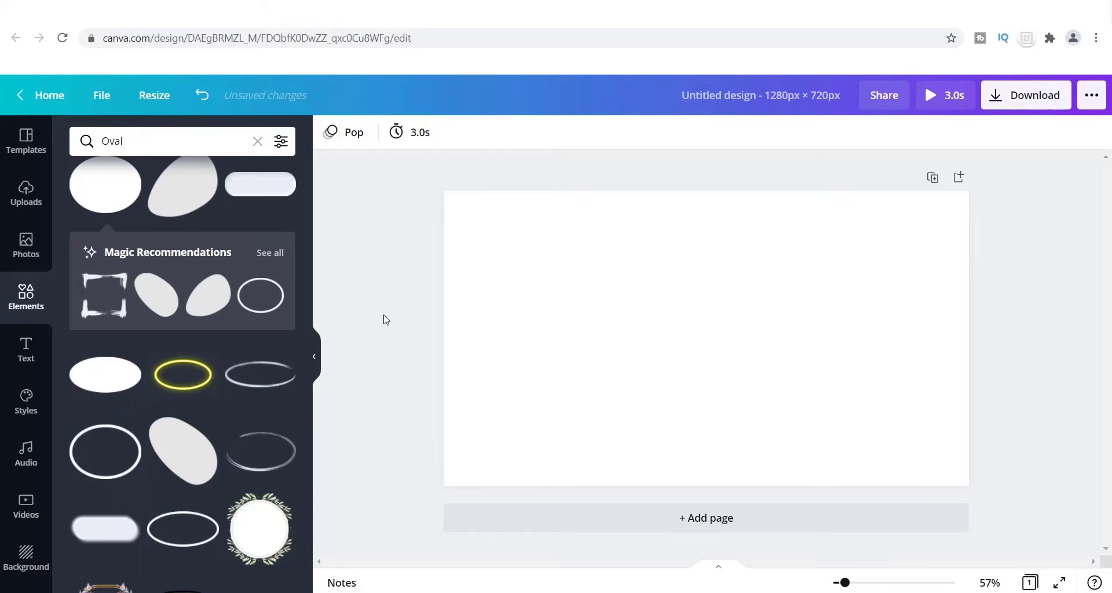
pyautogui.click(100, 387)
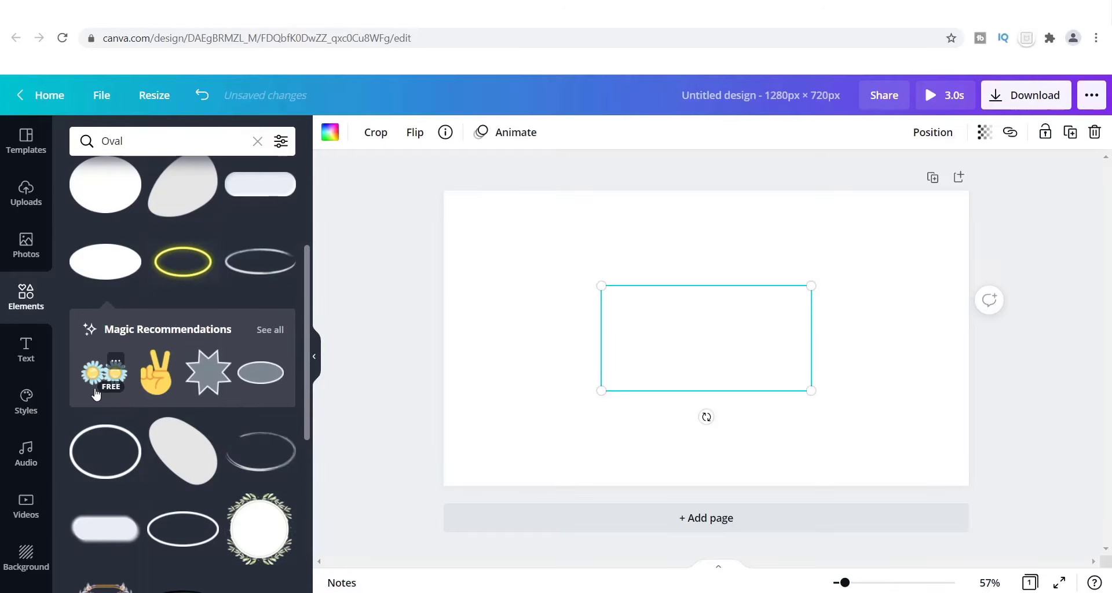
pyautogui.click(324, 136)
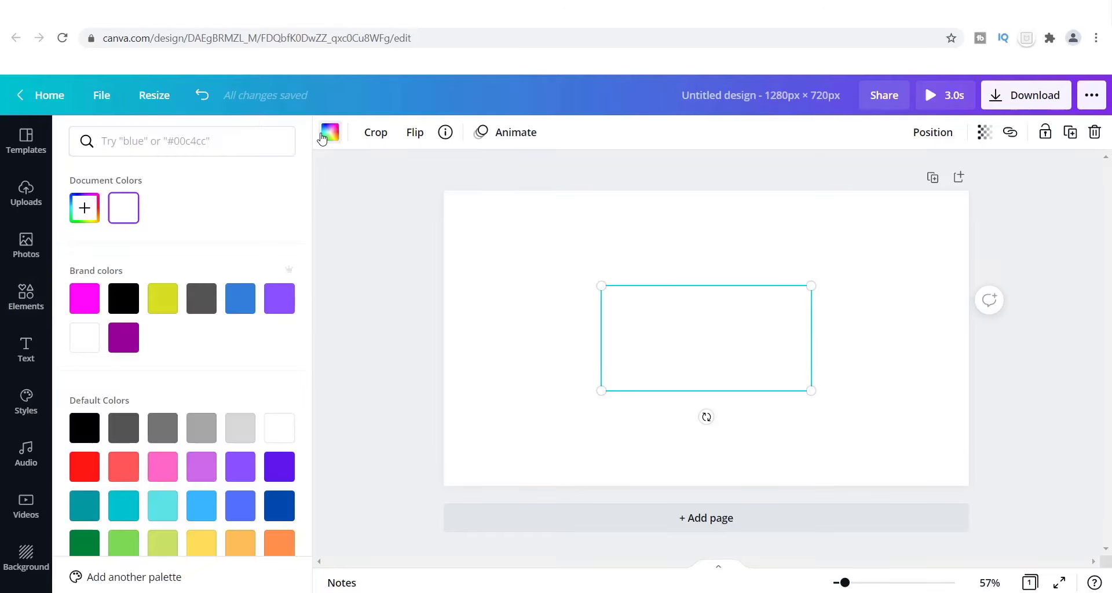
pyautogui.click(124, 298)
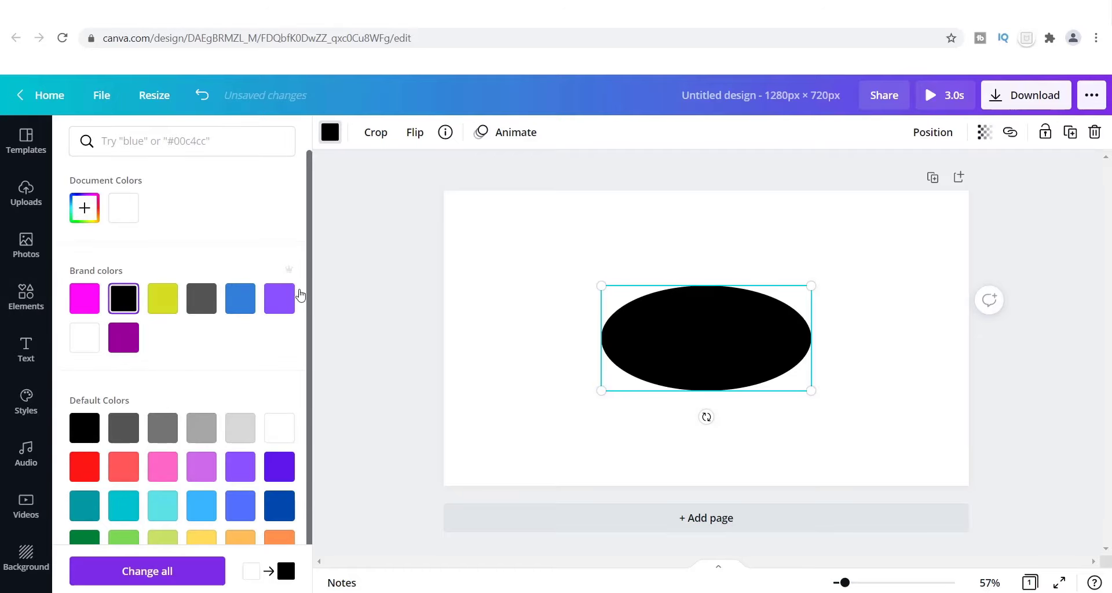
pyautogui.press('Escape')
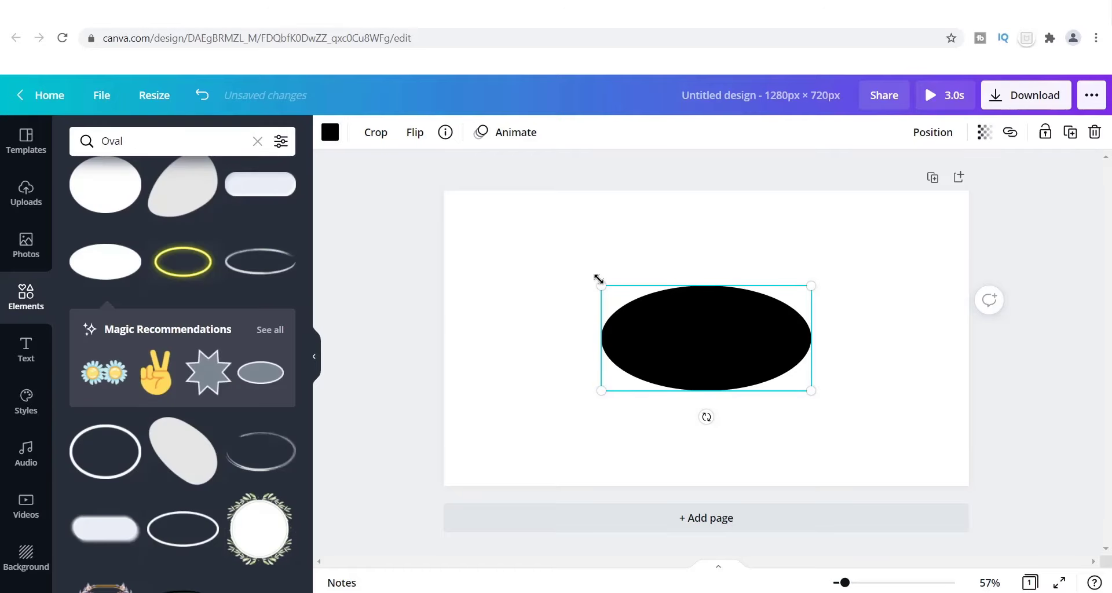
pyautogui.moveTo(600, 282); pyautogui.dragTo(544, 257)
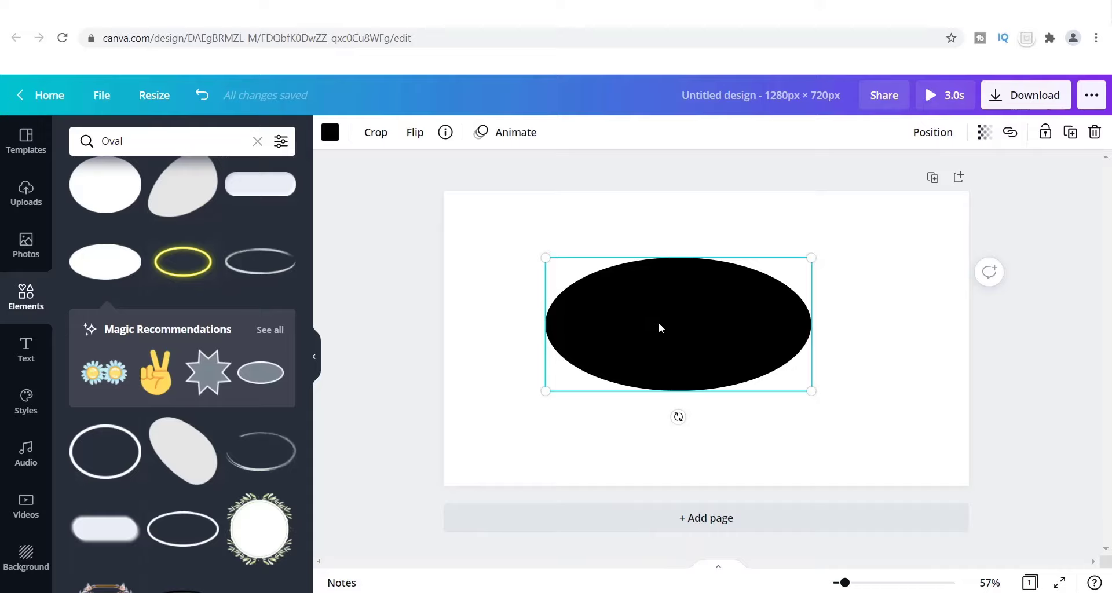
pyautogui.press('Delete')
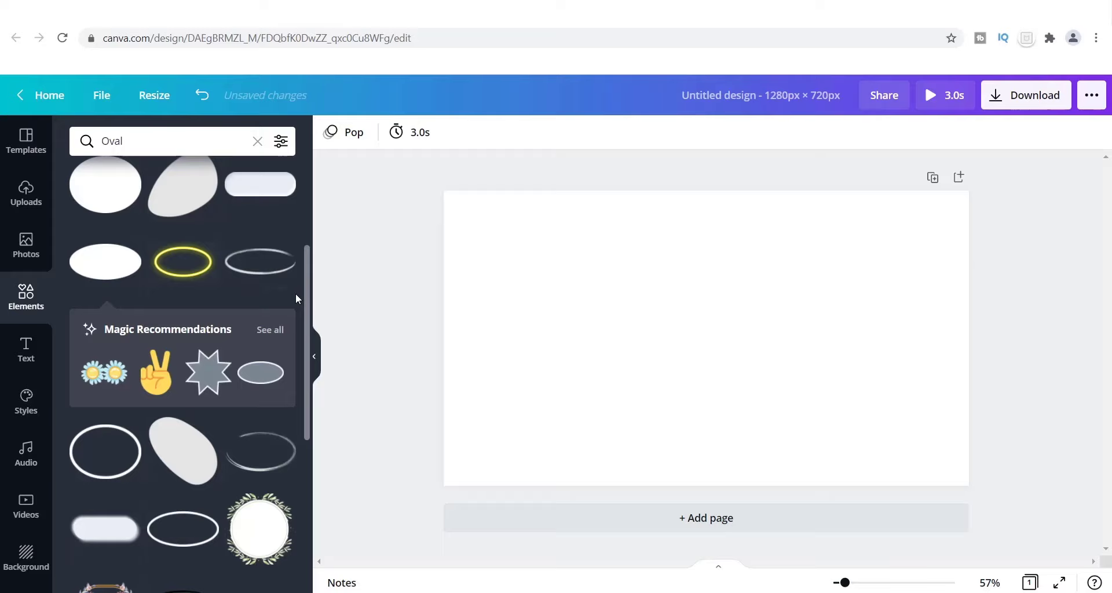
# Add the gold outlined oval, squash its height, then delete it
pyautogui.moveTo(306, 276); pyautogui.dragTo(304, 172)
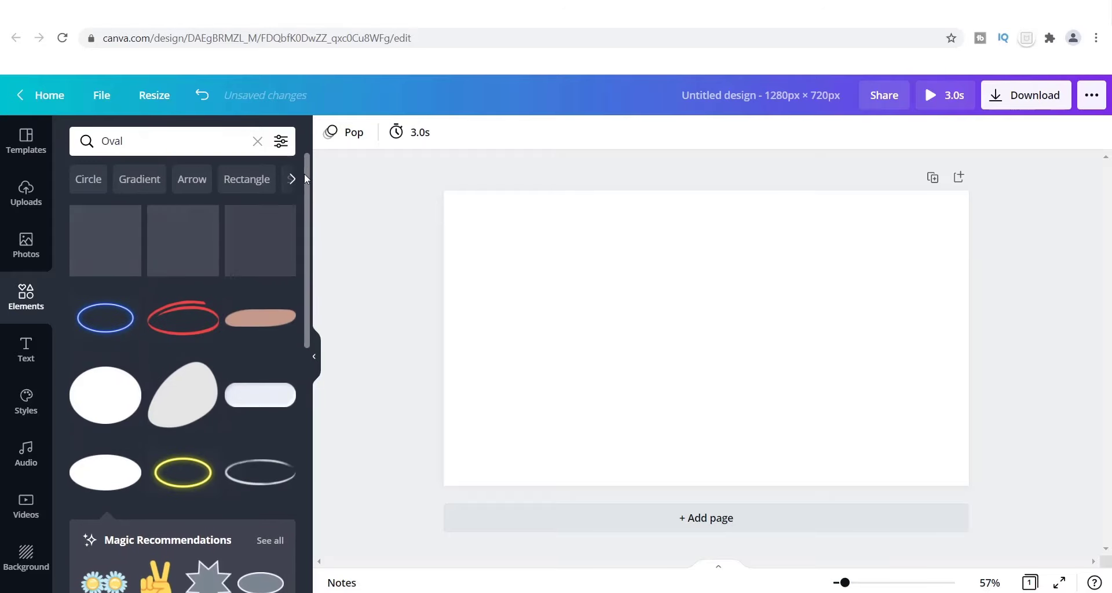
pyautogui.click(115, 240)
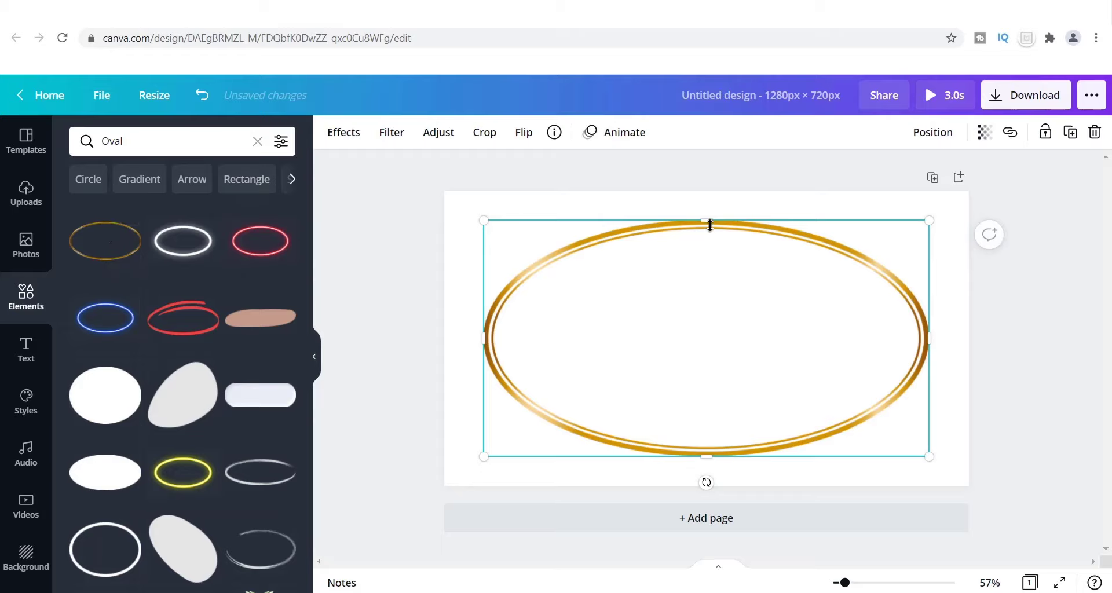
pyautogui.moveTo(709, 228); pyautogui.dragTo(713, 202)
pyautogui.press('Delete')
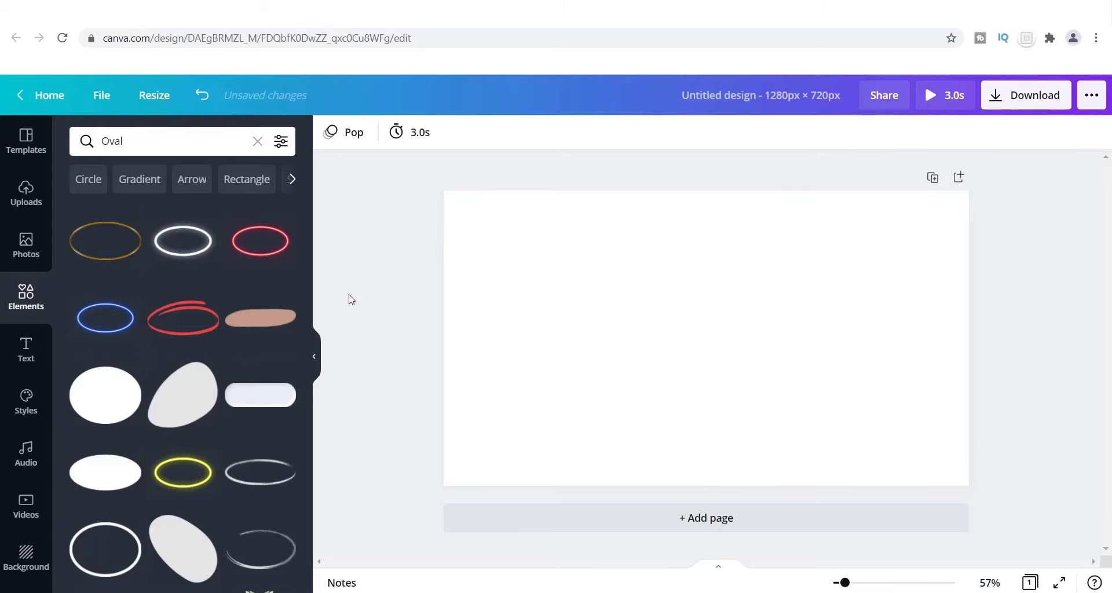
# Try and delete the red neon oval, then switch the element results to Circle
pyautogui.click(271, 243)
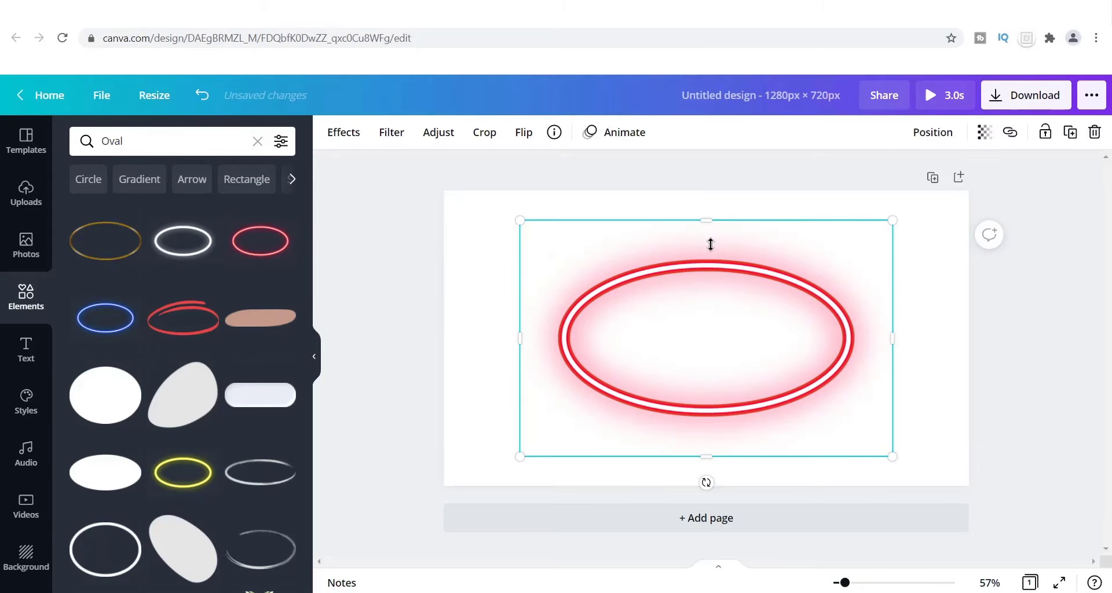
pyautogui.moveTo(709, 220)
pyautogui.mouseDown()
pyautogui.moveTo(712, 270)
pyautogui.moveTo(702, 202)
pyautogui.mouseUp()
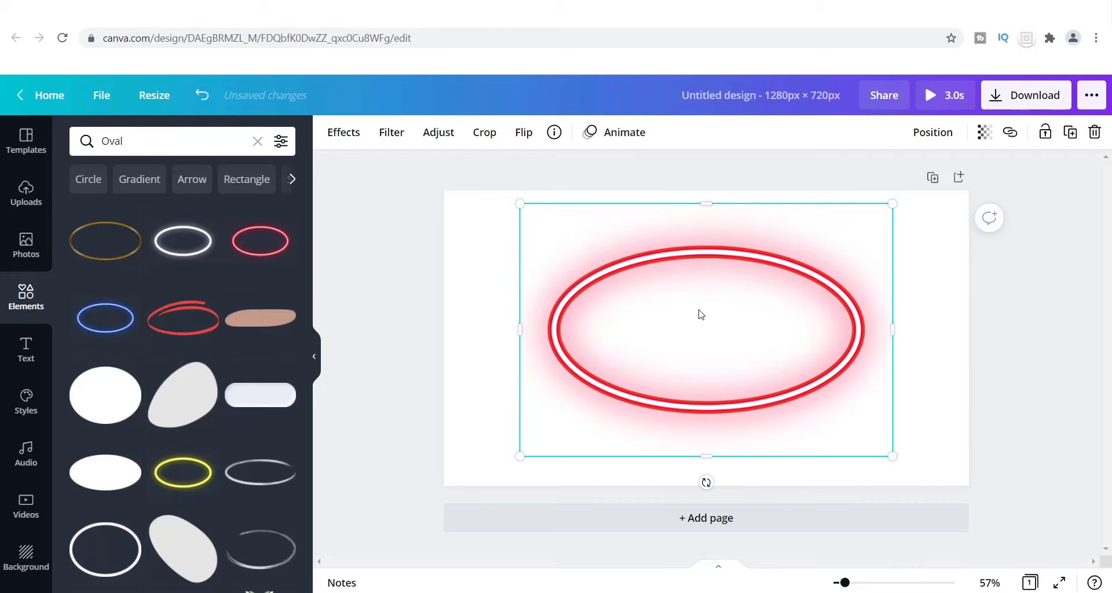
pyautogui.press('Delete')
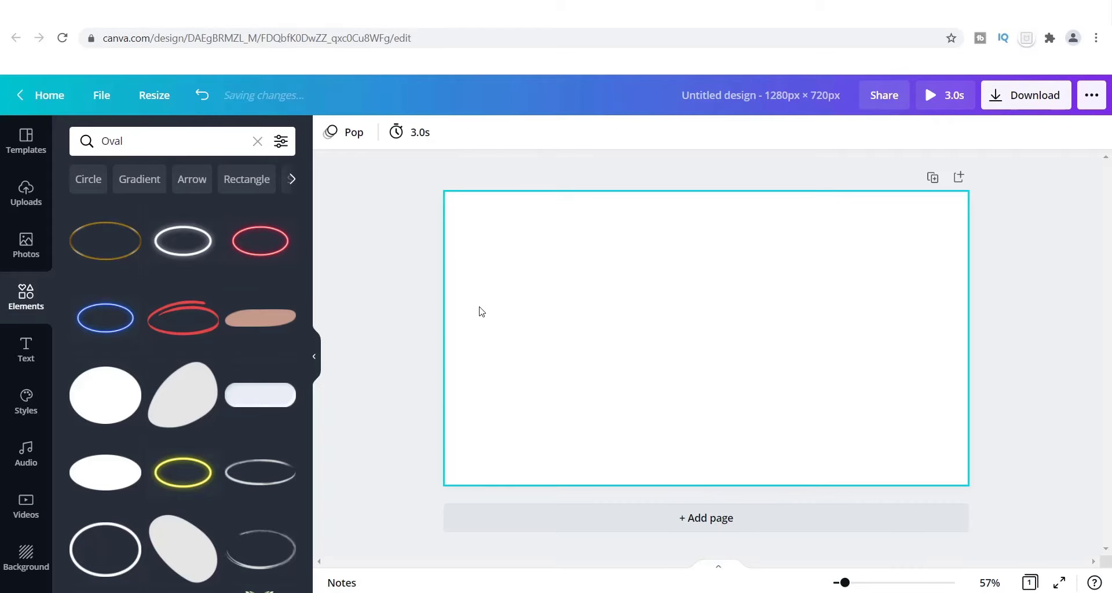
pyautogui.click(100, 180)
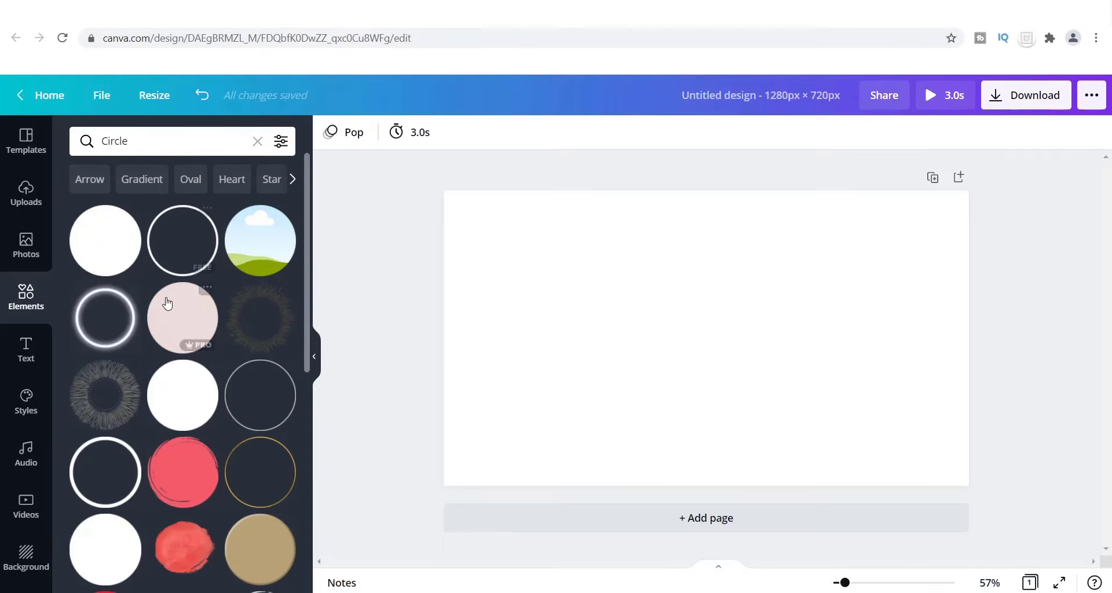
# Add the solid magenta circle, enlarge it, and narrow it to about 134 × 540 px
pyautogui.click(124, 236)
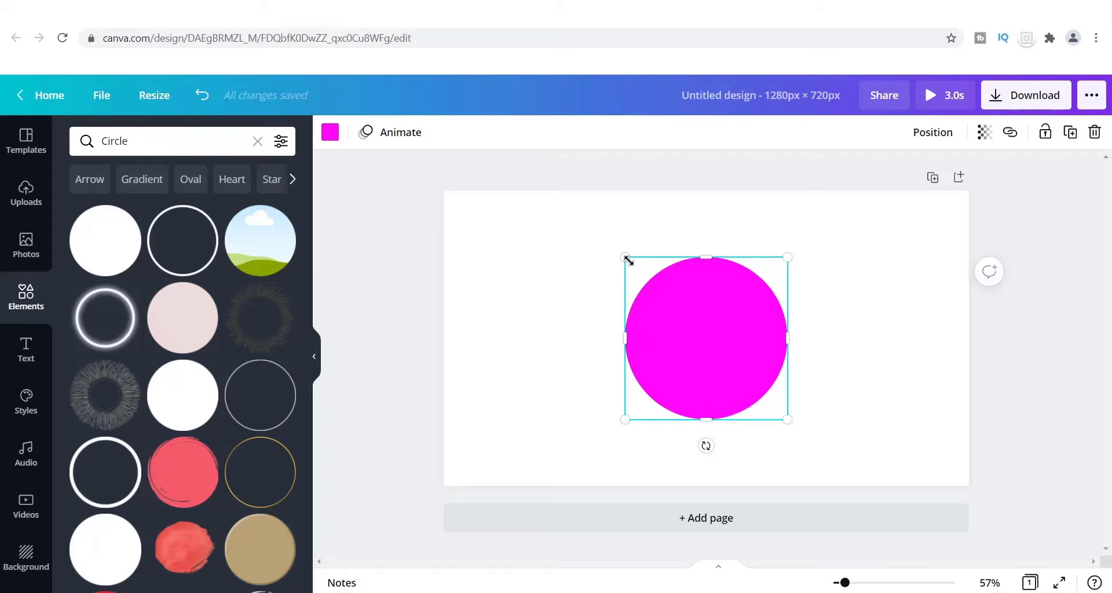
pyautogui.moveTo(625, 258); pyautogui.dragTo(582, 238)
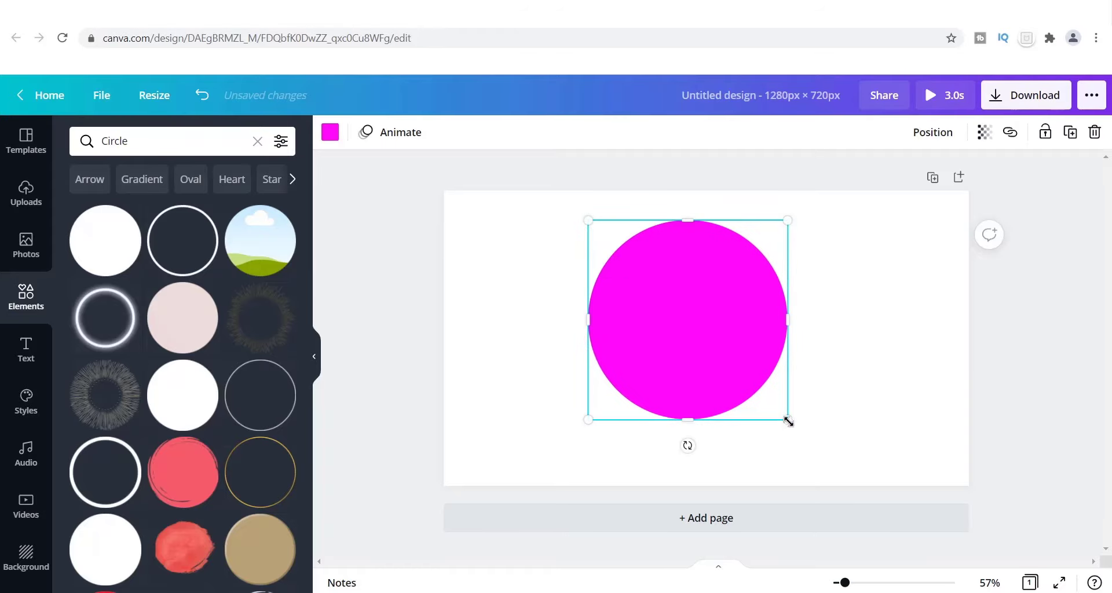
pyautogui.moveTo(788, 421); pyautogui.dragTo(810, 442)
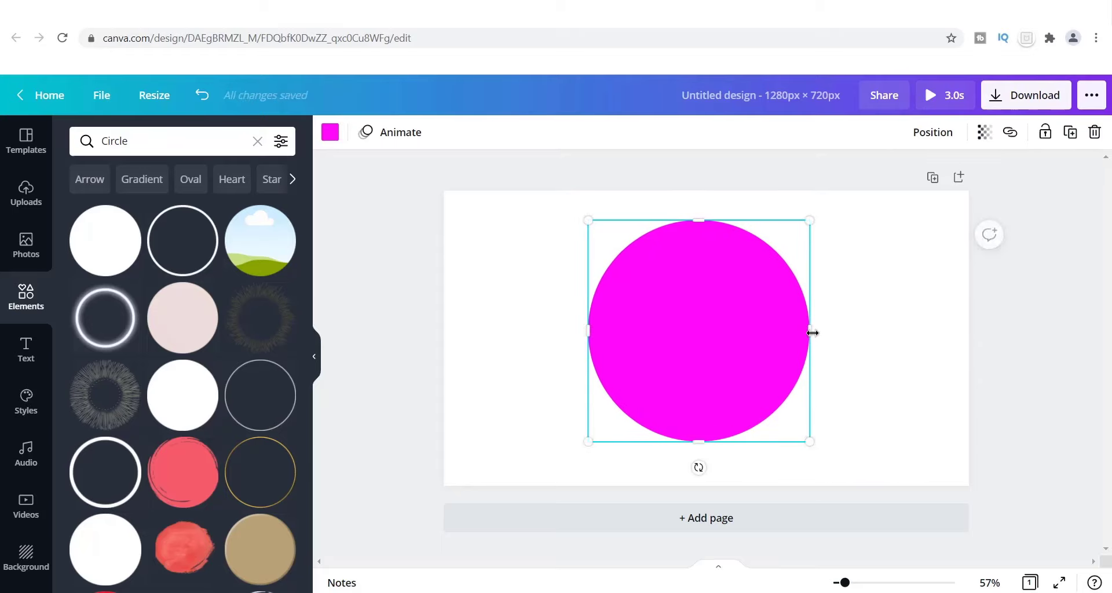
pyautogui.moveTo(812, 333); pyautogui.dragTo(644, 322)
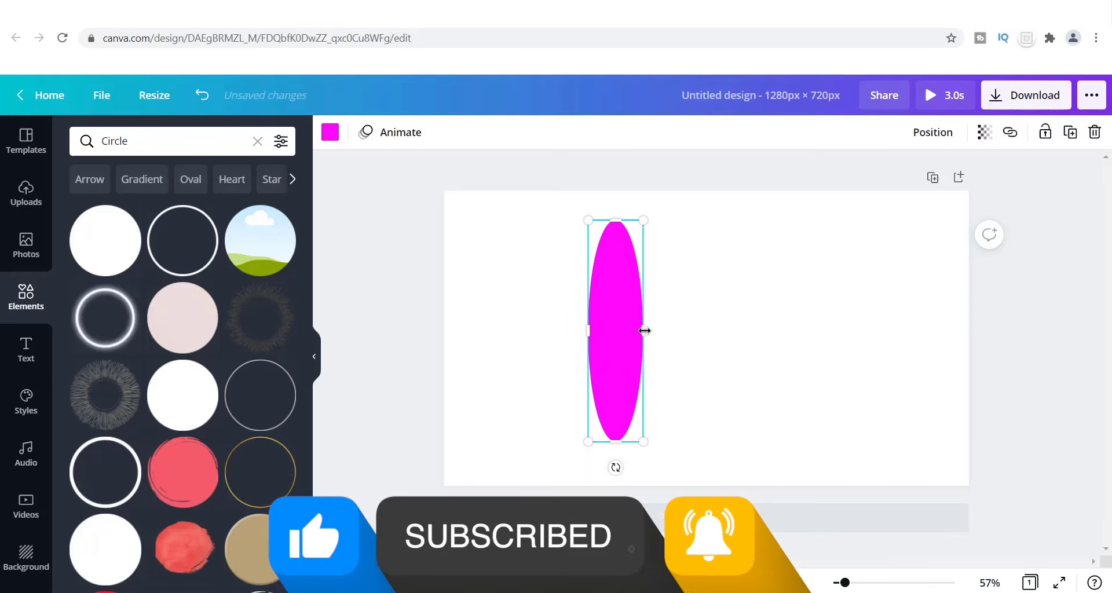
# Reshape the magenta ellipse with side, top, bottom and corner handles to about 516 × 600
pyautogui.moveTo(643, 330); pyautogui.dragTo(748, 328)
pyautogui.moveTo(781, 329); pyautogui.dragTo(787, 328)
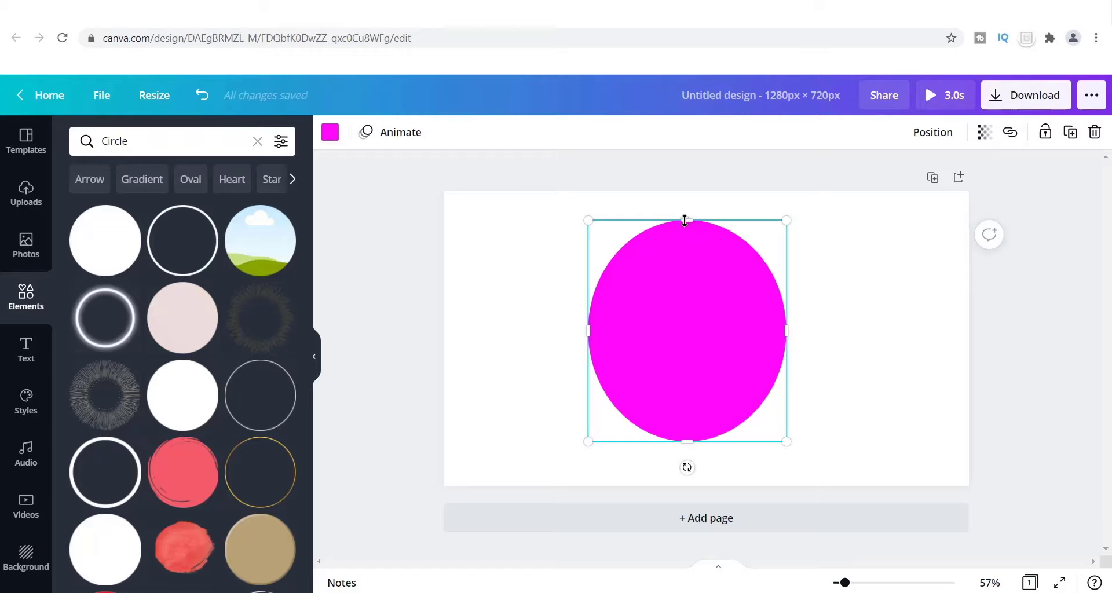
pyautogui.moveTo(686, 221); pyautogui.dragTo(687, 332)
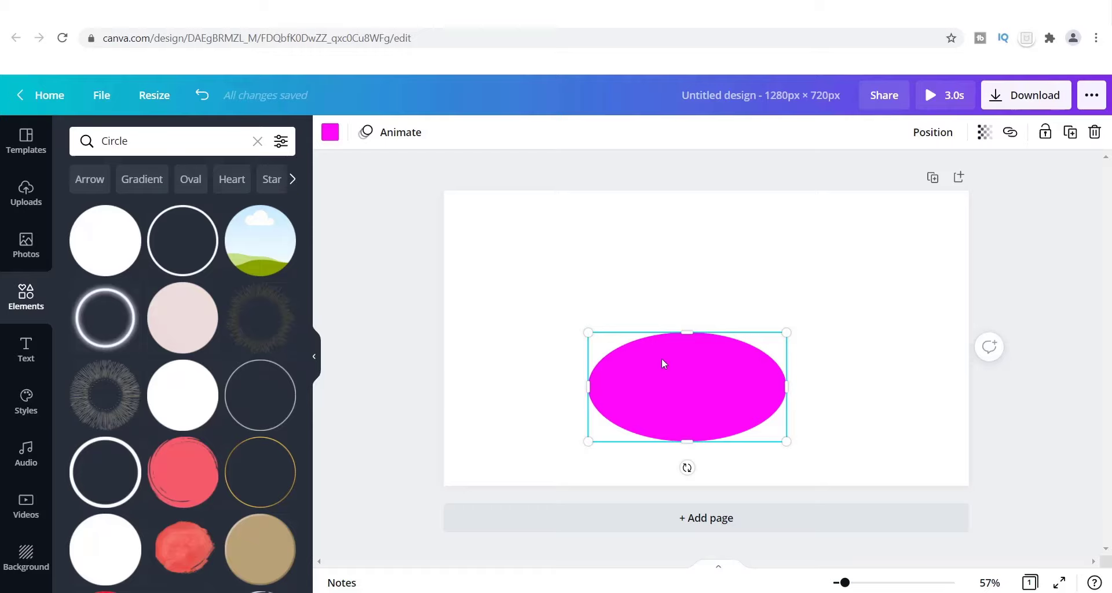
pyautogui.moveTo(689, 328); pyautogui.dragTo(677, 199)
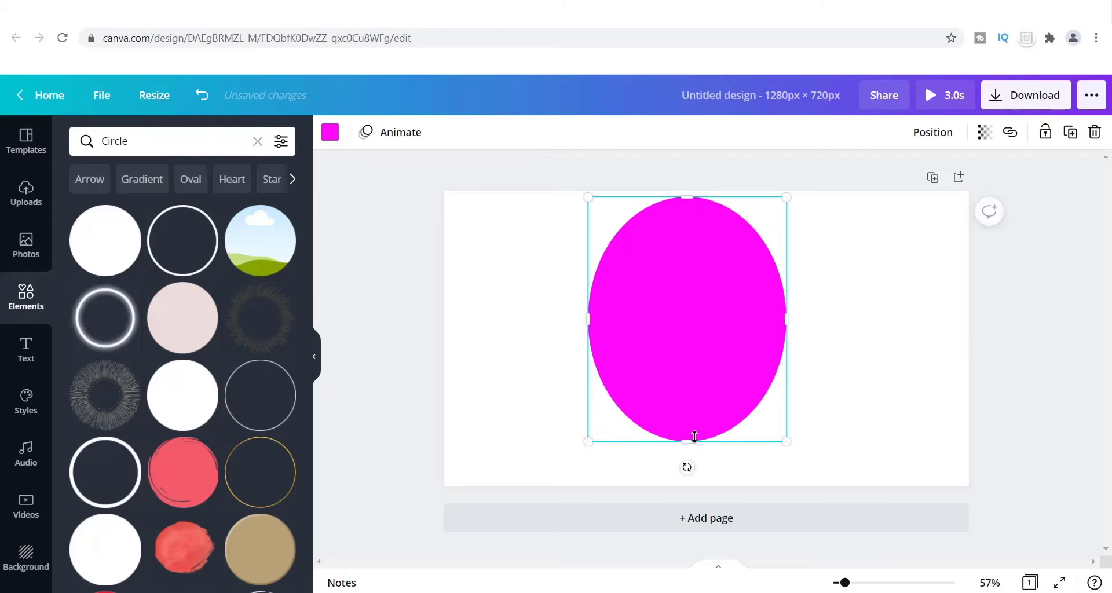
pyautogui.moveTo(689, 441); pyautogui.dragTo(689, 466)
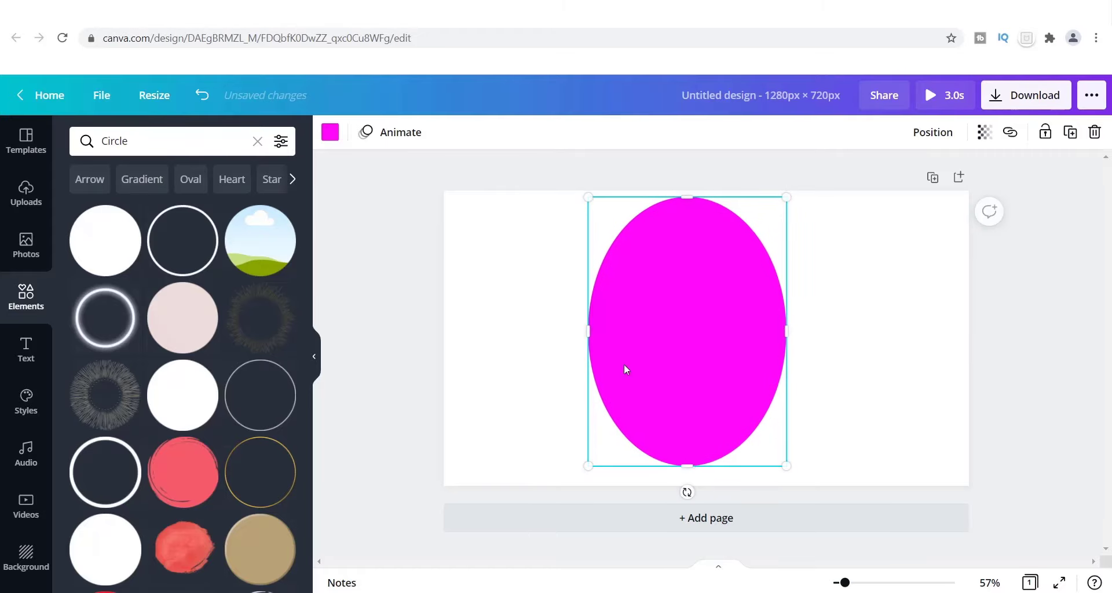
pyautogui.moveTo(589, 328); pyautogui.dragTo(554, 326)
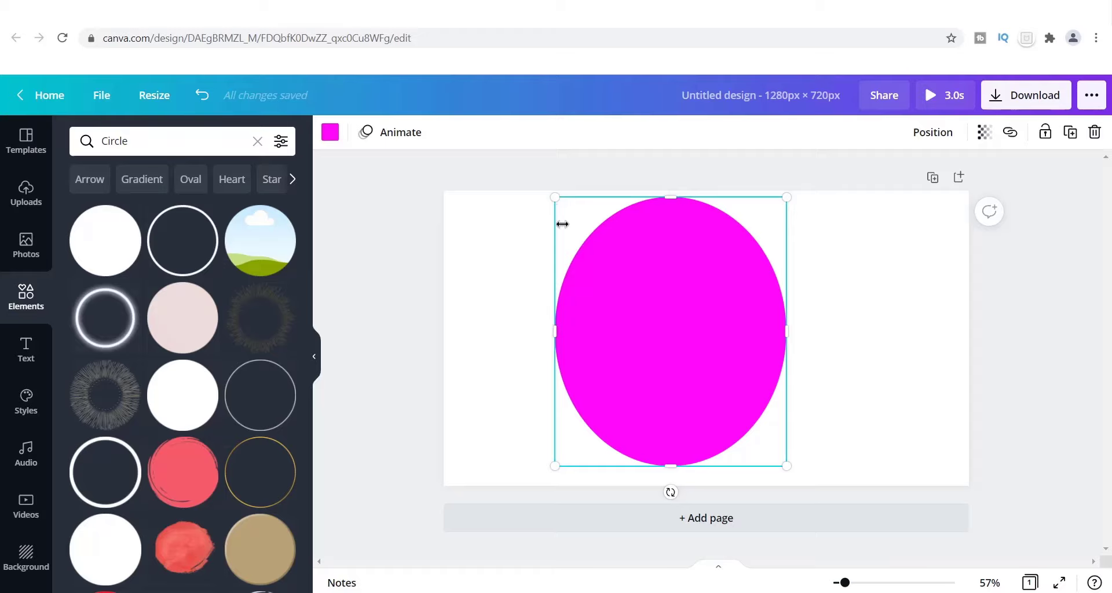
pyautogui.moveTo(555, 199); pyautogui.dragTo(562, 234)
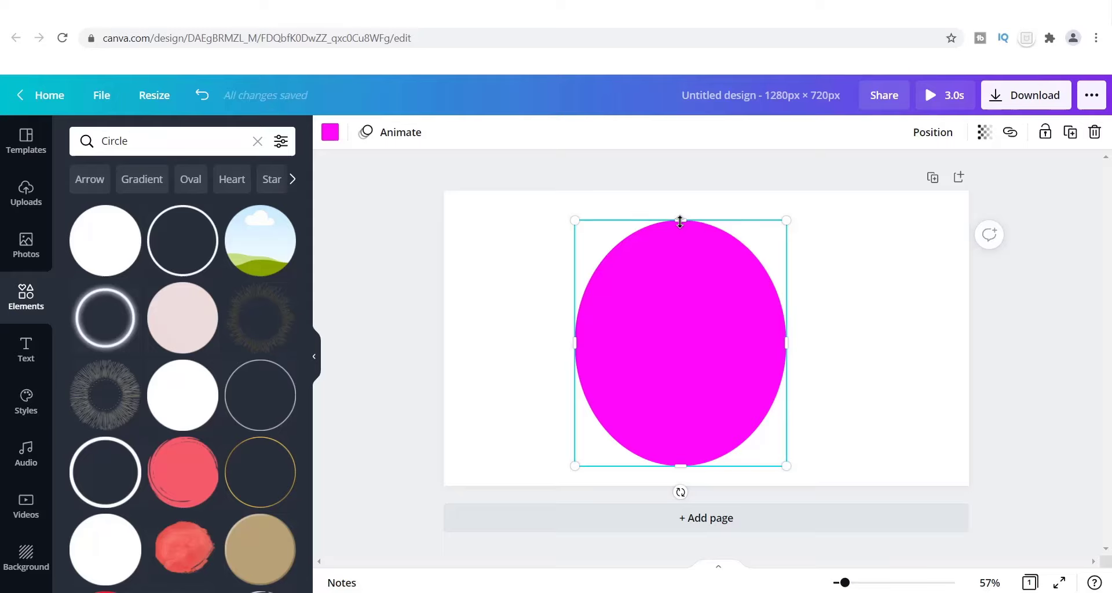
# Browse Photos and Uploads, return to circle Elements, and delete the magenta oval
pyautogui.click(26, 245)
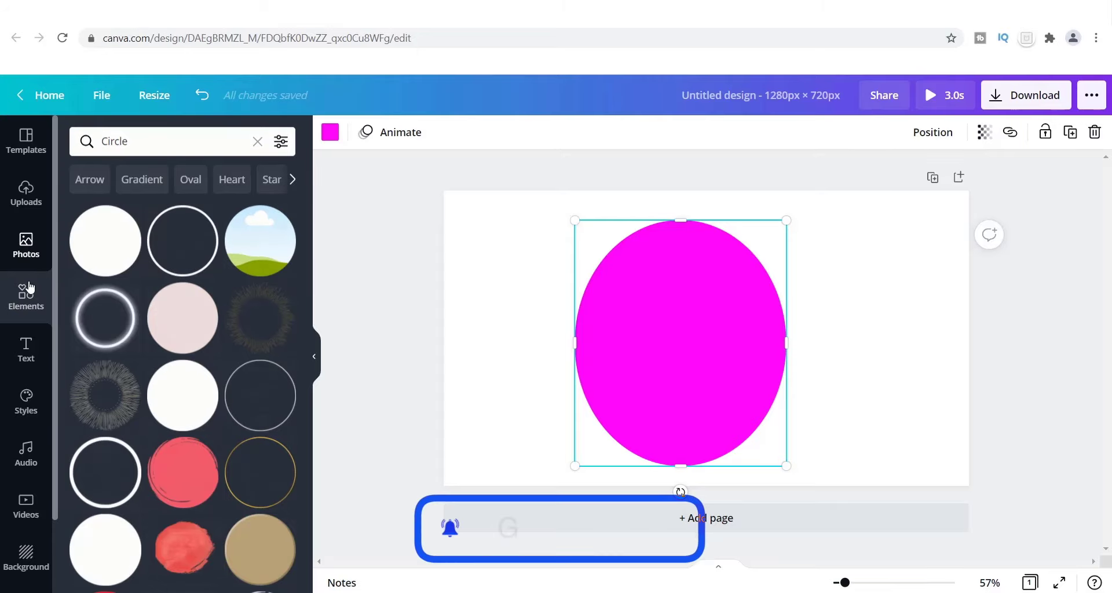
pyautogui.click(26, 196)
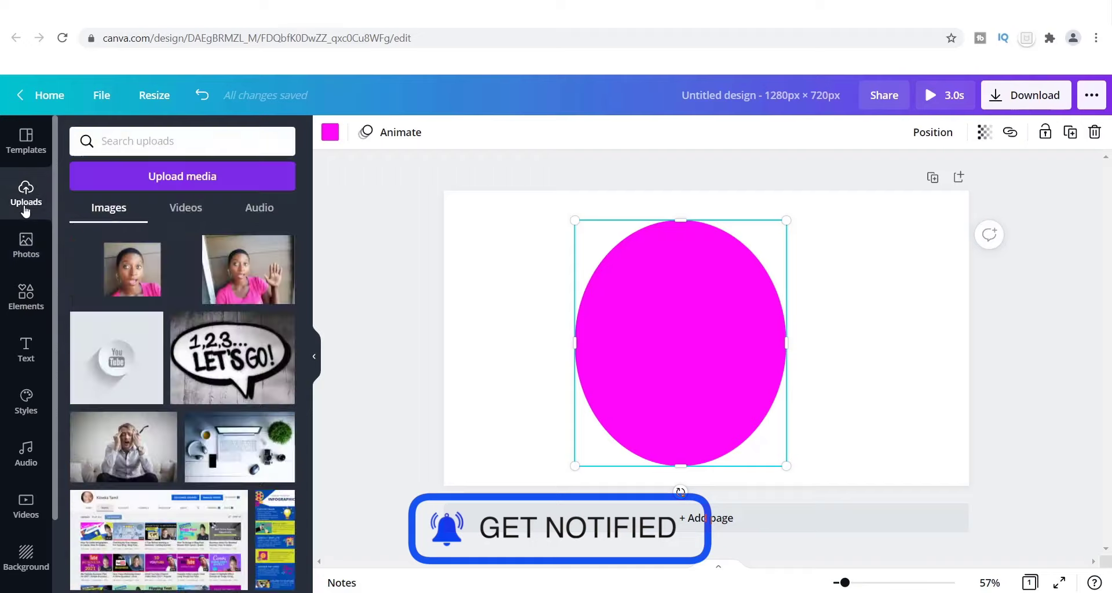
pyautogui.click(27, 290)
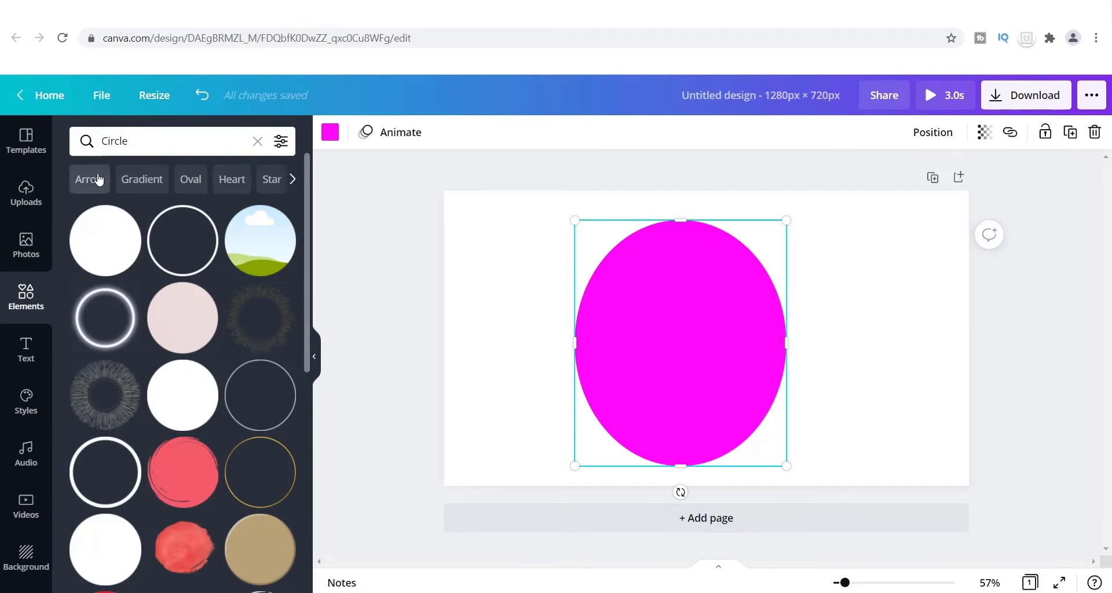
pyautogui.click(297, 182)
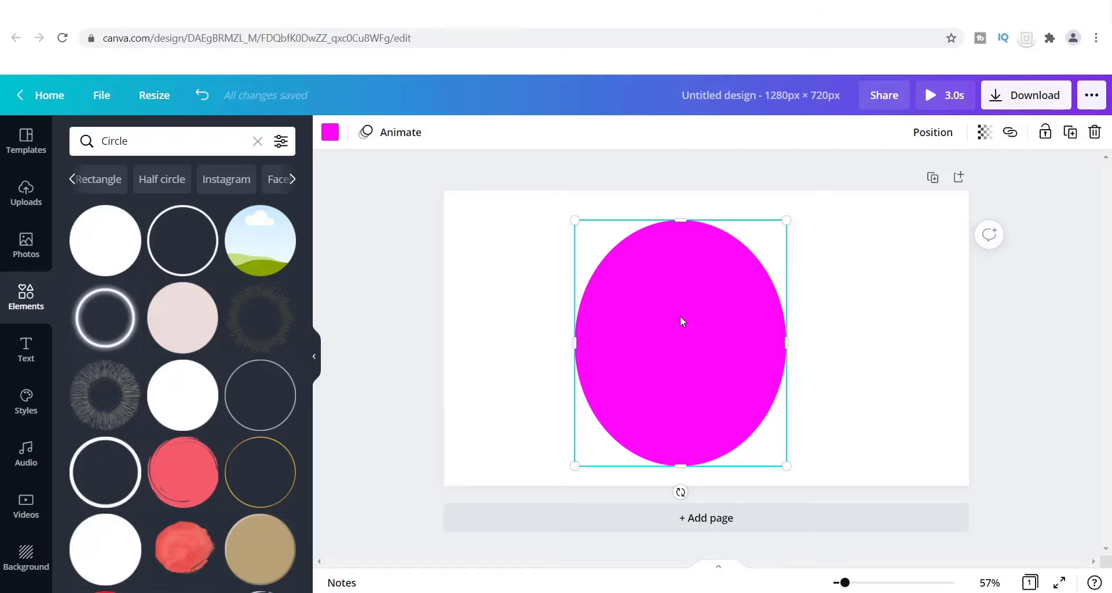
pyautogui.press('Delete')
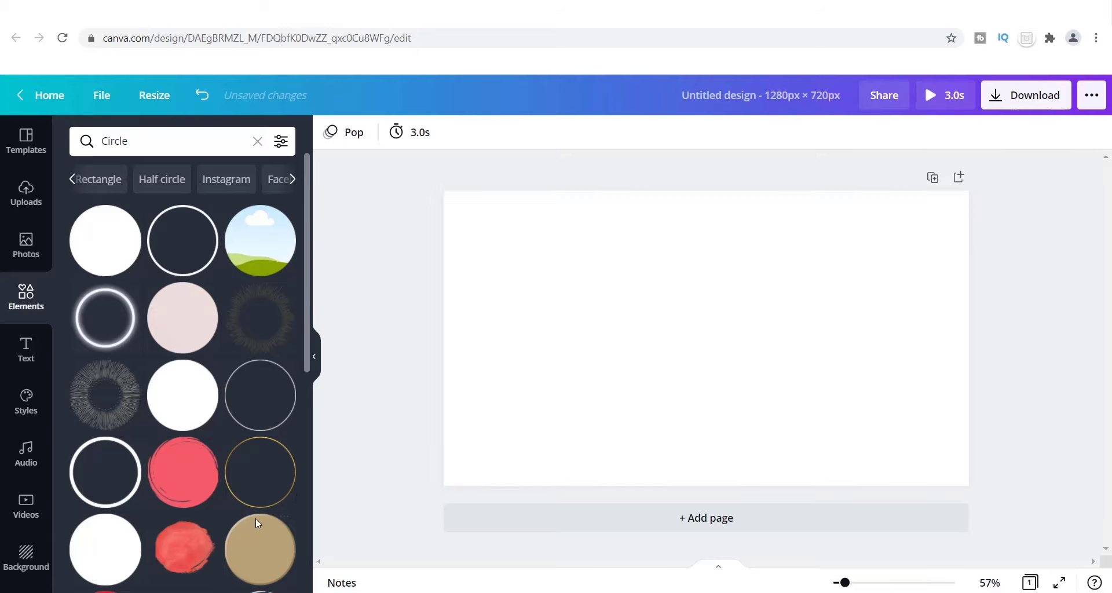
# Add a red watercolour circle, then a grey circle stretched to 798×396 and centred
pyautogui.click(182, 547)
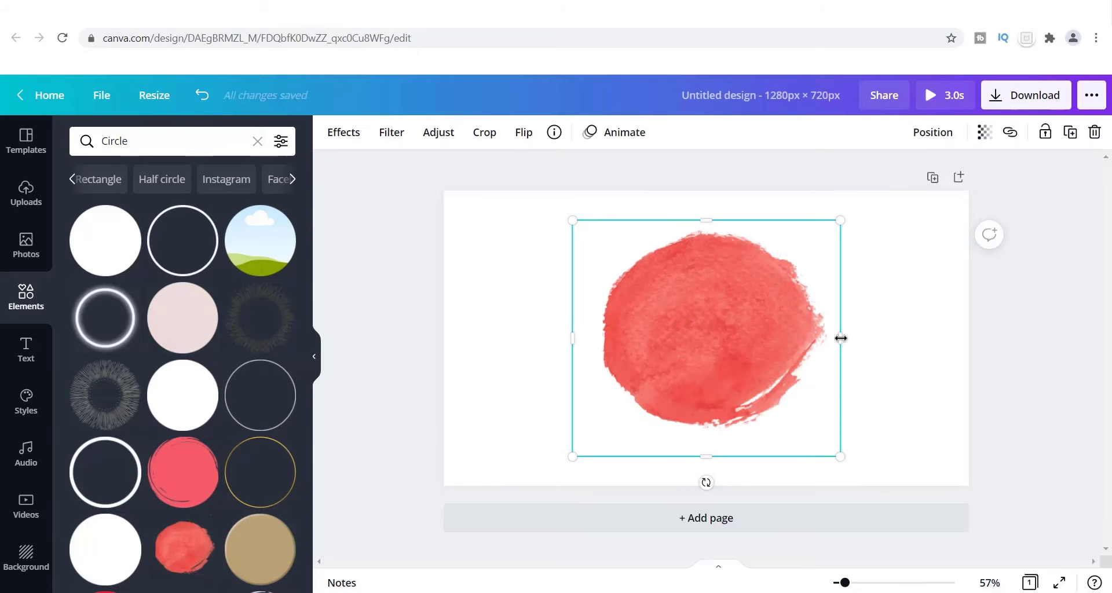
pyautogui.moveTo(841, 339)
pyautogui.mouseDown()
pyautogui.moveTo(579, 346)
pyautogui.moveTo(831, 330)
pyautogui.moveTo(677, 340)
pyautogui.moveTo(763, 313)
pyautogui.moveTo(845, 329)
pyautogui.mouseUp()
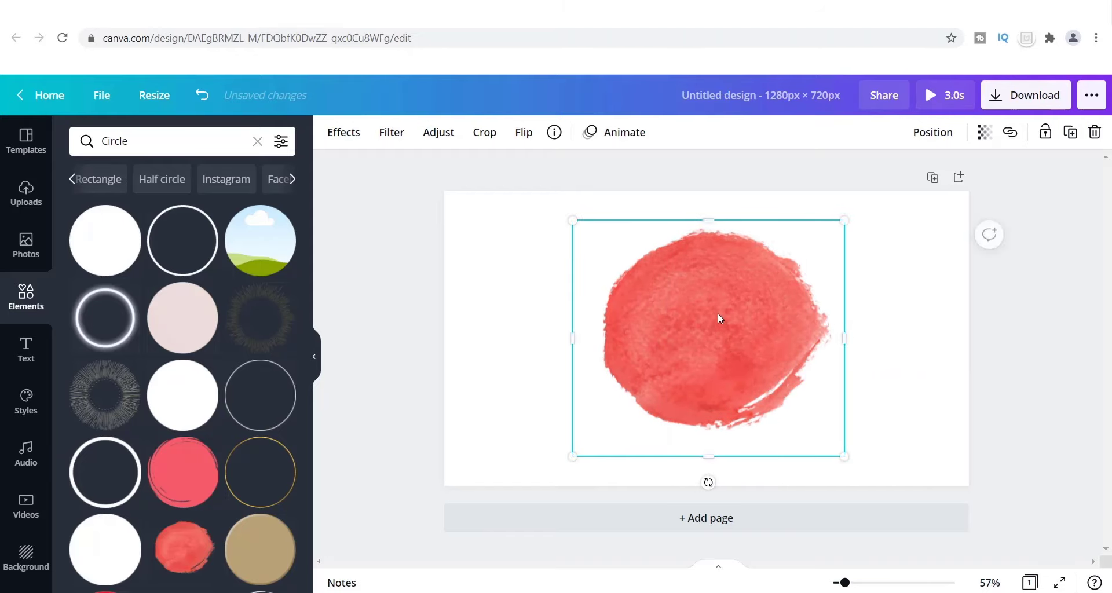
pyautogui.click(106, 250)
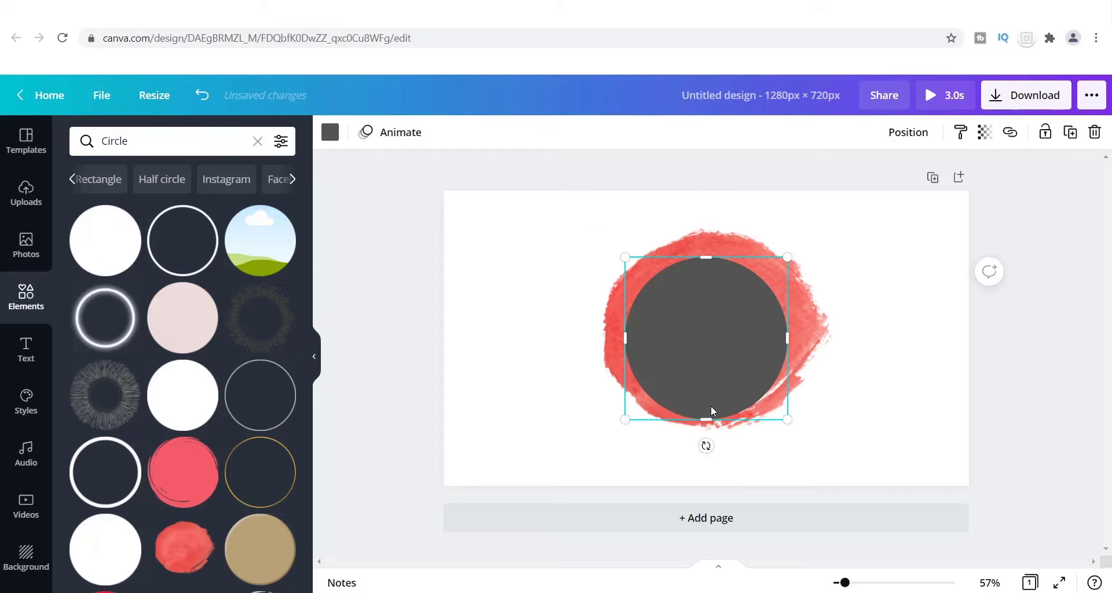
pyautogui.moveTo(787, 337); pyautogui.dragTo(969, 317)
pyautogui.moveTo(847, 345); pyautogui.dragTo(730, 345)
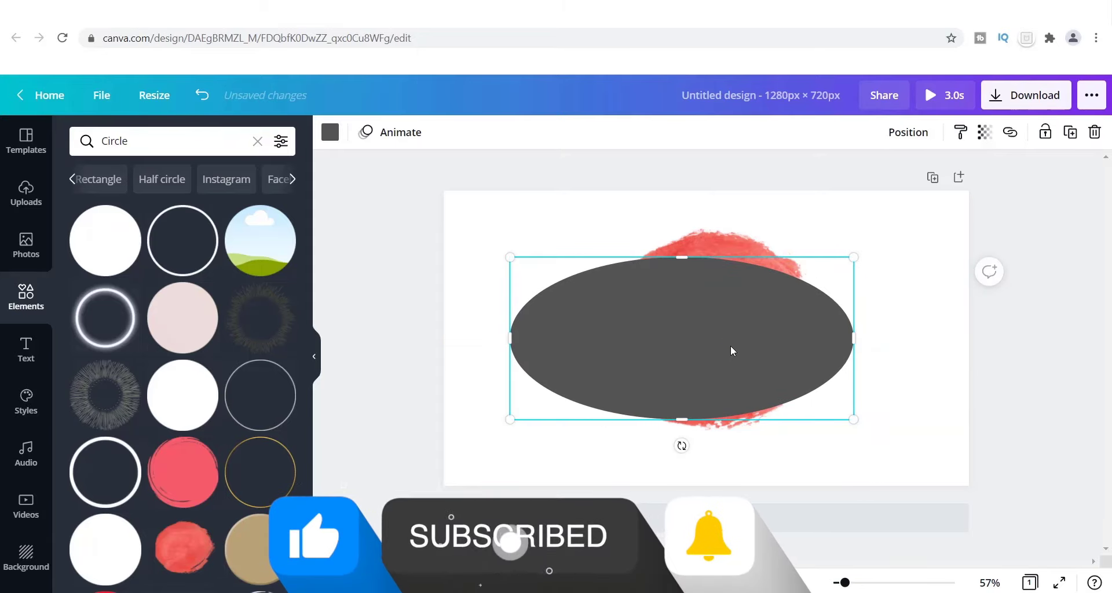